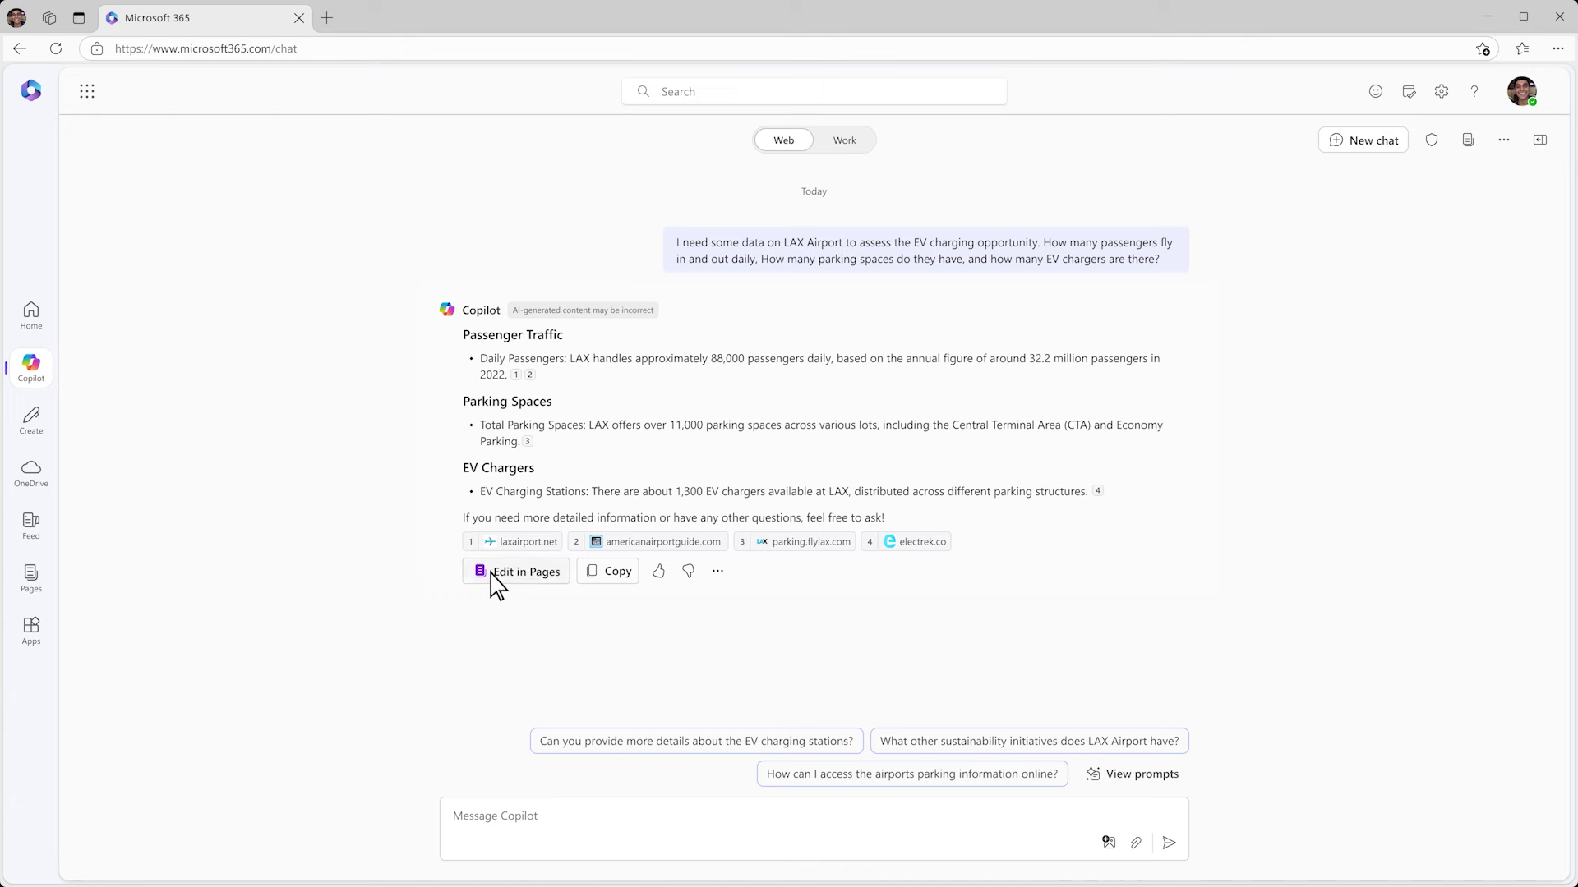
Step: Turn the LAX Copilot answer into a shared page via Edit in Pages
{"action": "left_click", "coordinate": [492, 576]}
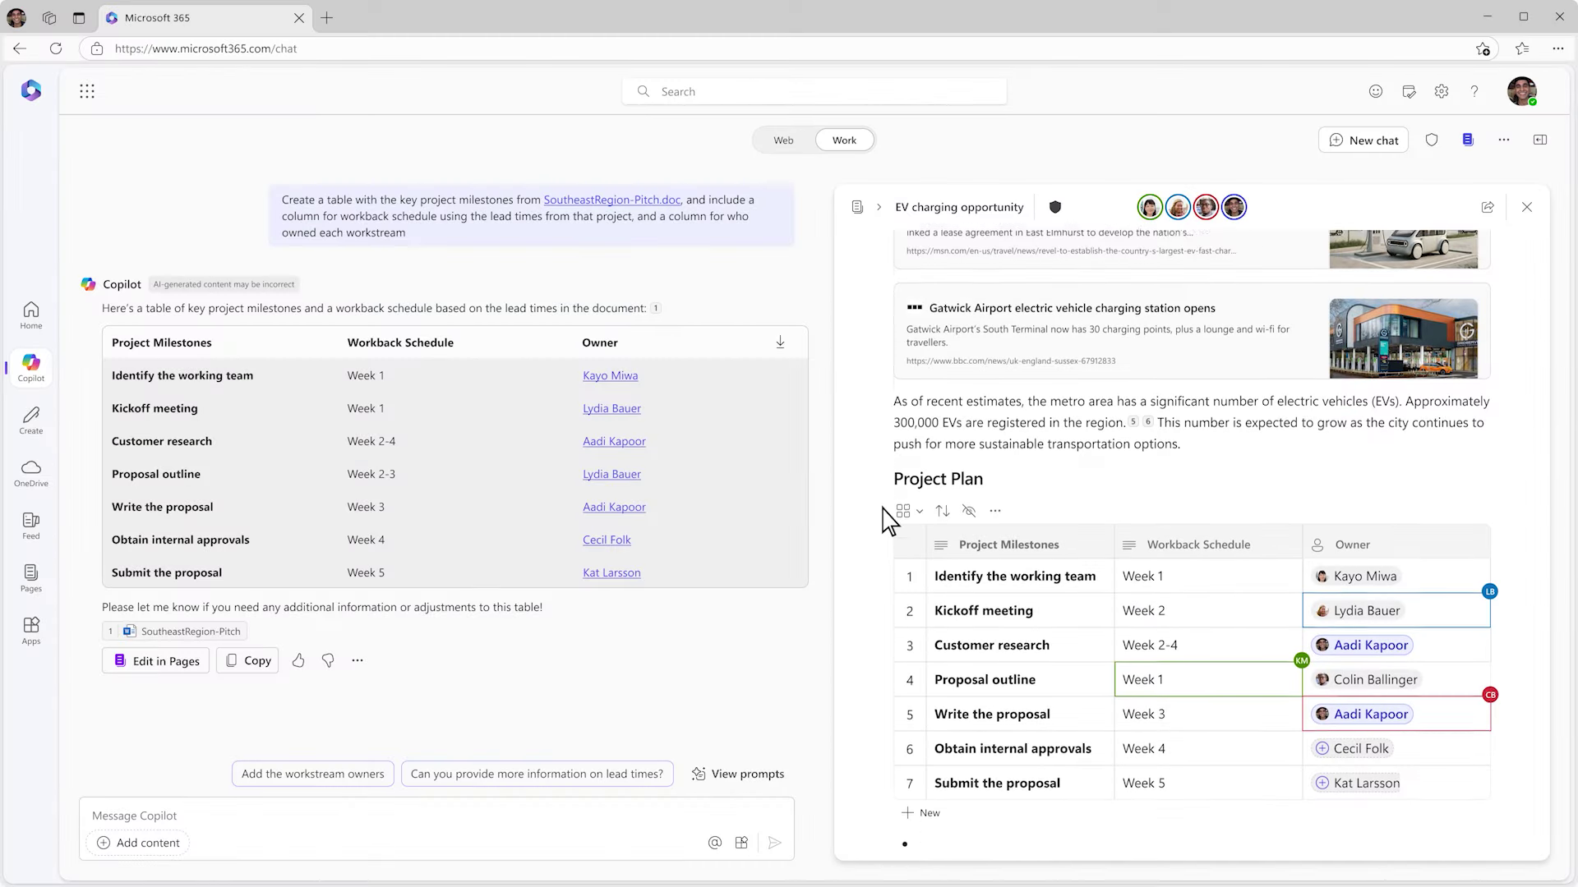
{"action": "scroll", "coordinate": [885, 519], "scroll_direction": "down", "scroll_amount": 5}
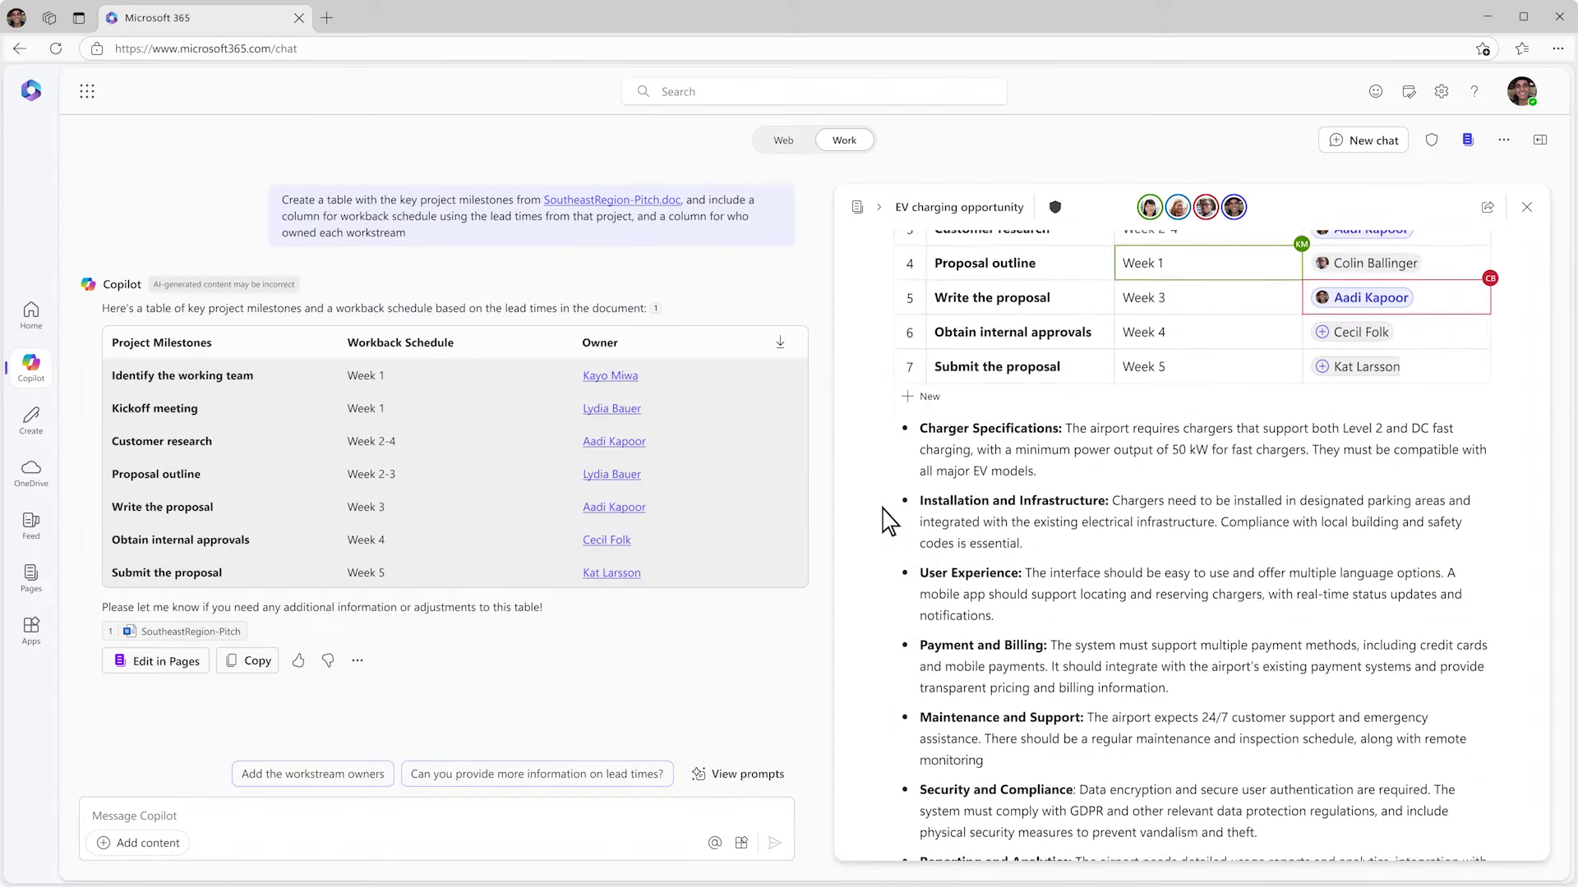
{"action": "scroll", "coordinate": [885, 519], "scroll_direction": "down", "scroll_amount": 3}
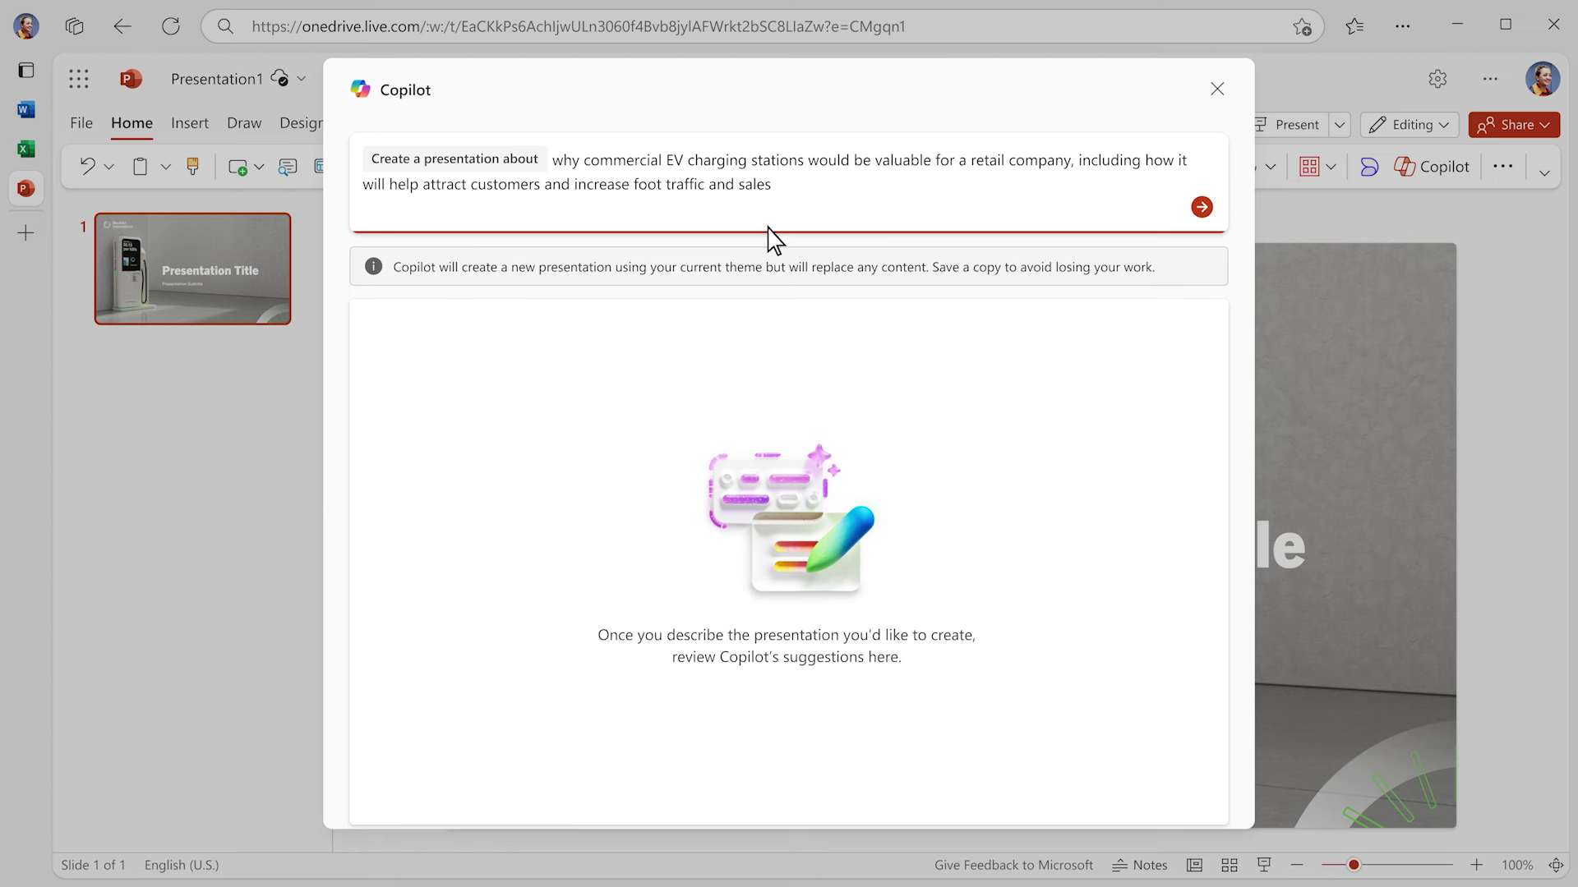
Step: Generate the retail EV-charging outline, move Supporting Sustainability Goals above Boosting Foot Traffic, and add a topic after the introduction
{"action": "left_click", "coordinate": [1203, 207]}
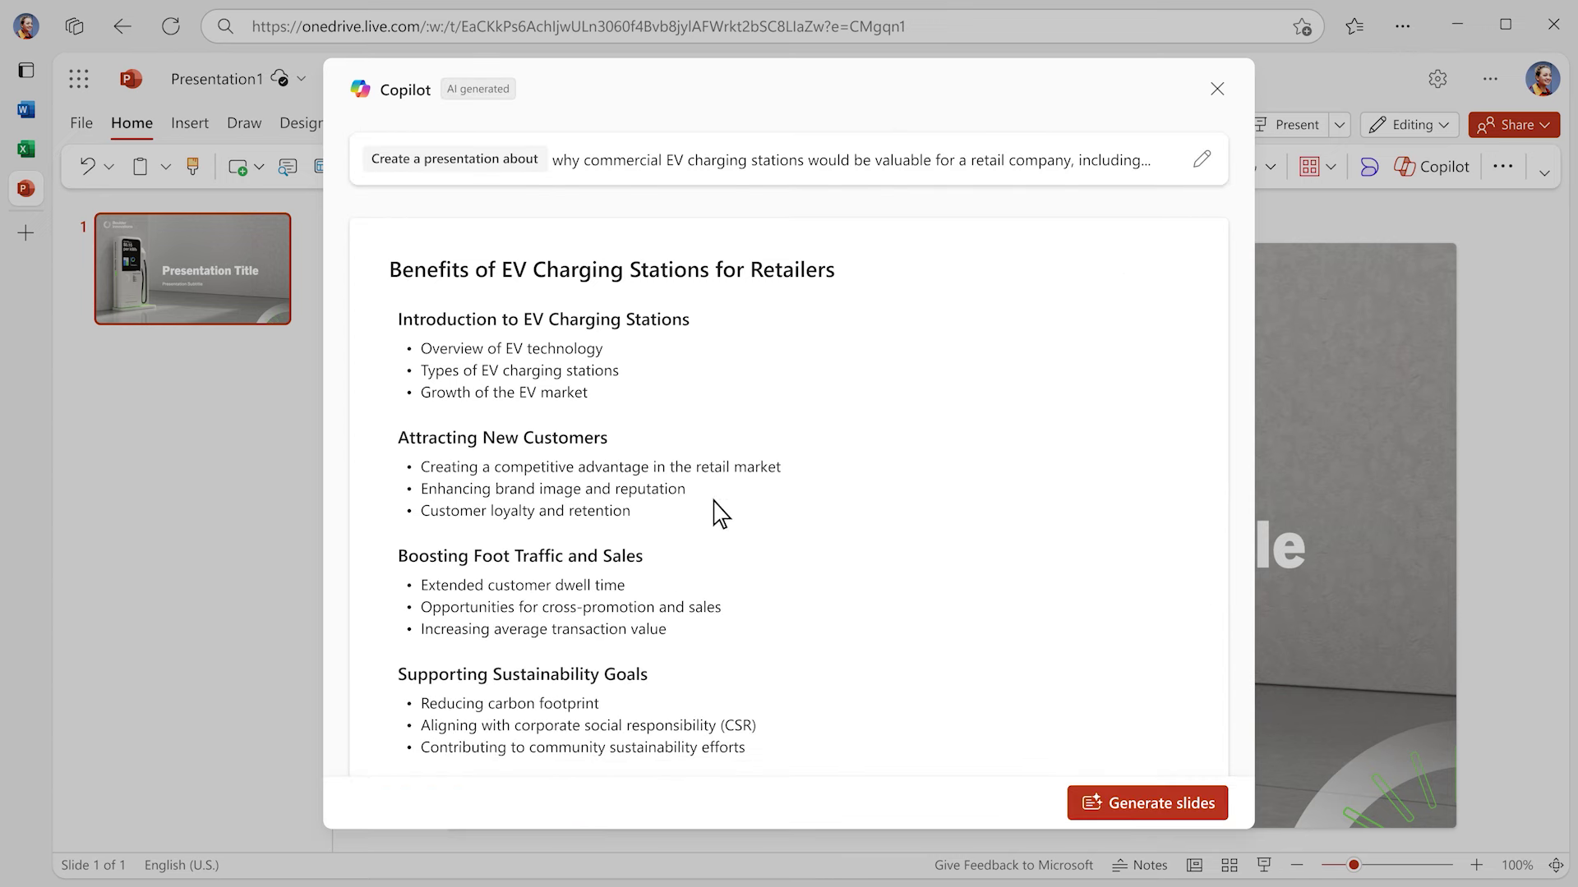
{"action": "left_click_drag", "start_coordinate": [371, 713], "coordinate": [372, 595]}
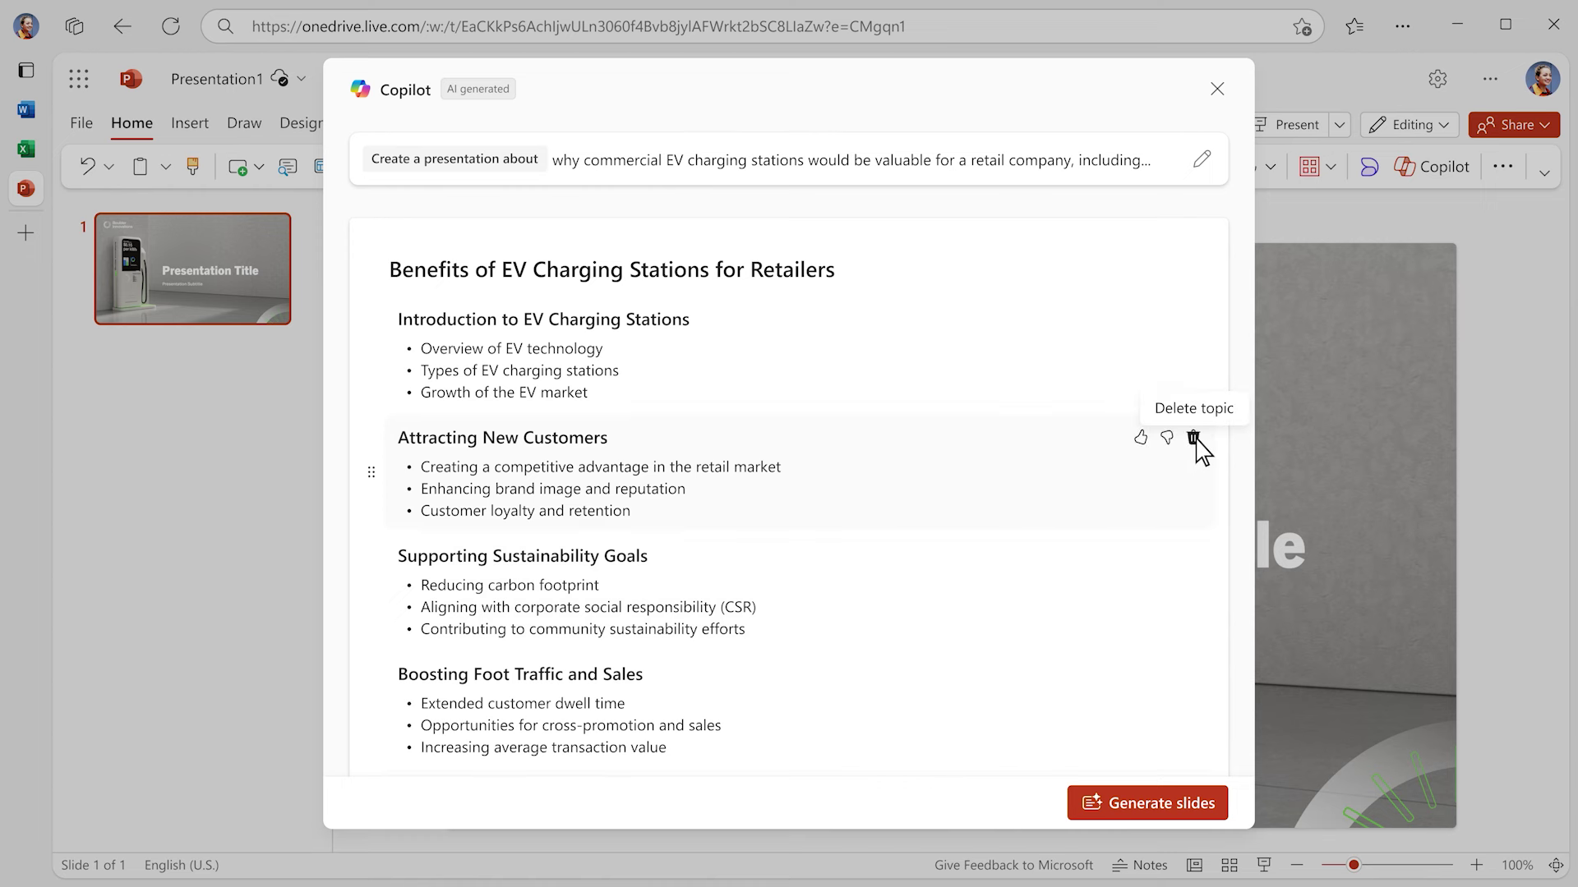
{"action": "left_click", "coordinate": [787, 415]}
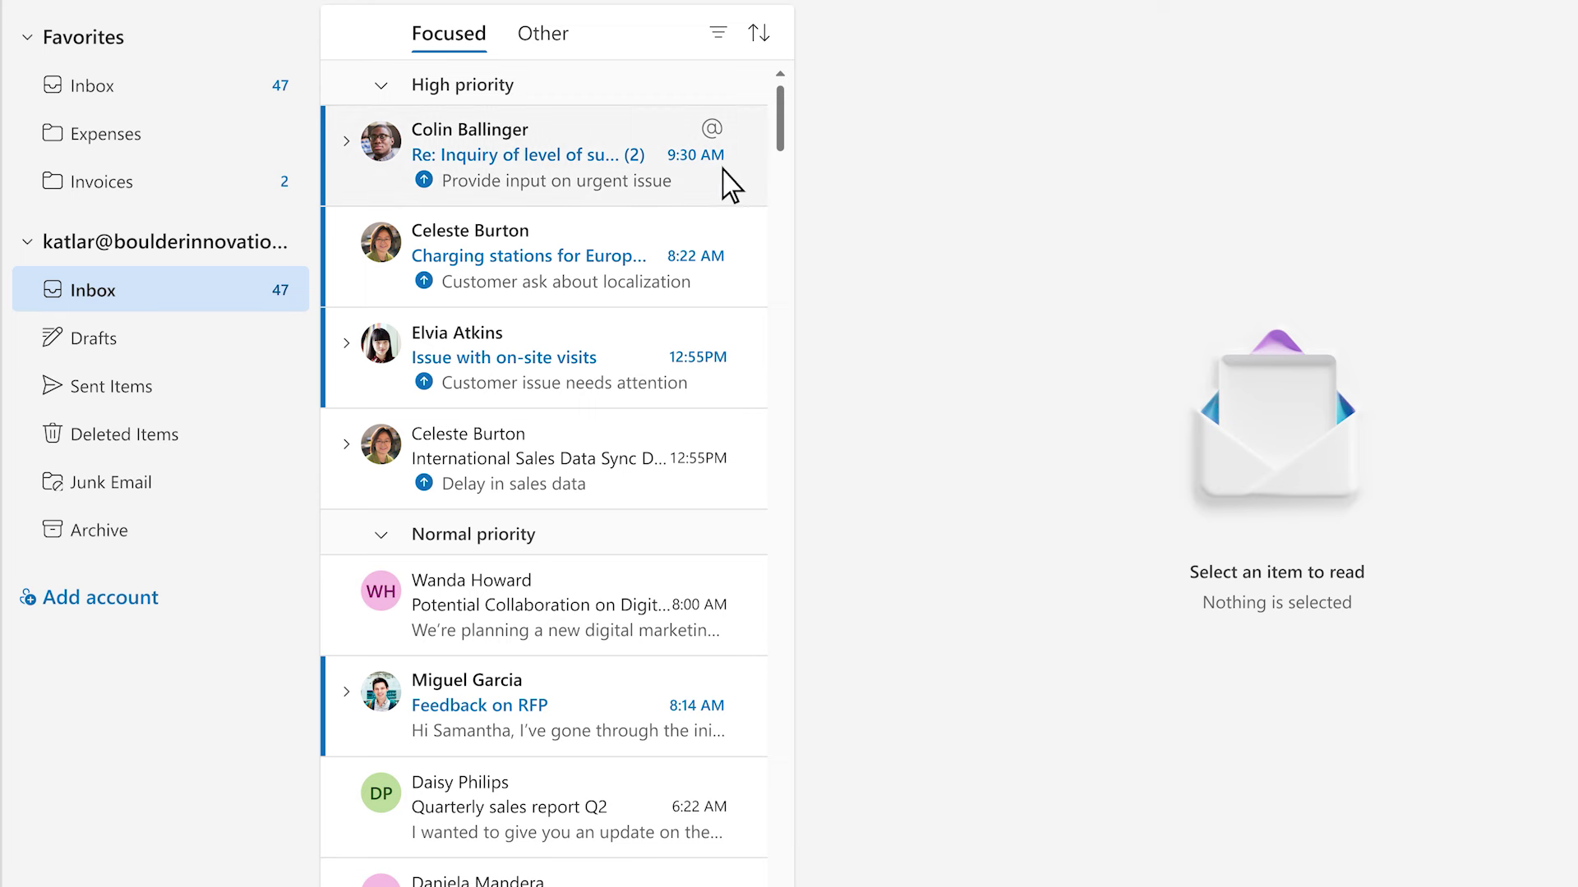
Step: Read the full Copilot summary of the urgent support-level email and confirm its high priority rating
{"action": "left_click", "coordinate": [725, 185]}
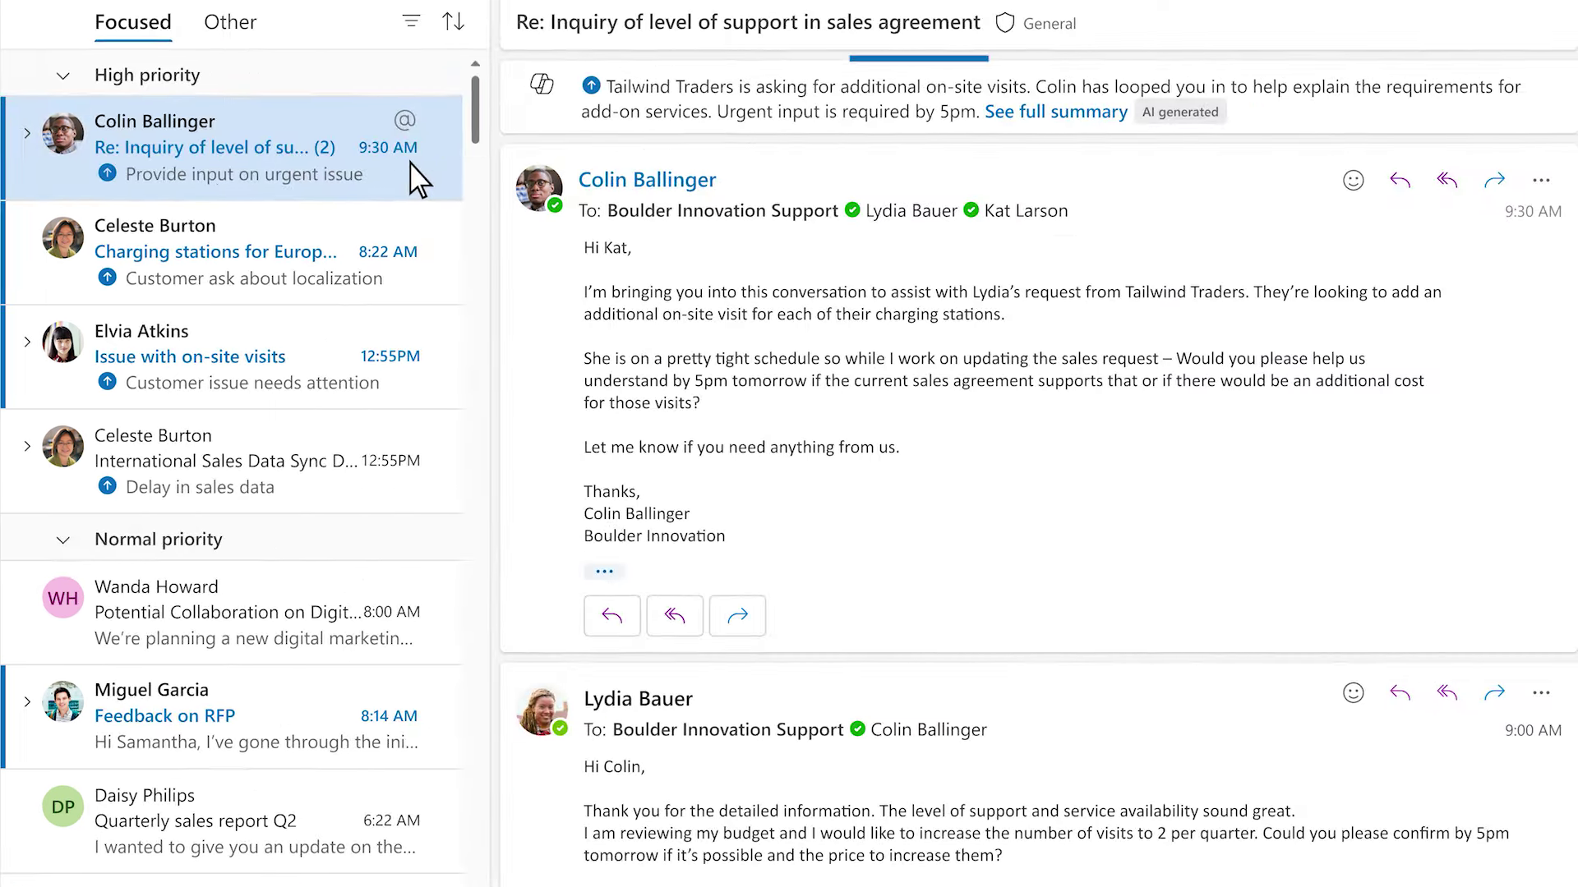
{"action": "left_click", "coordinate": [1062, 113]}
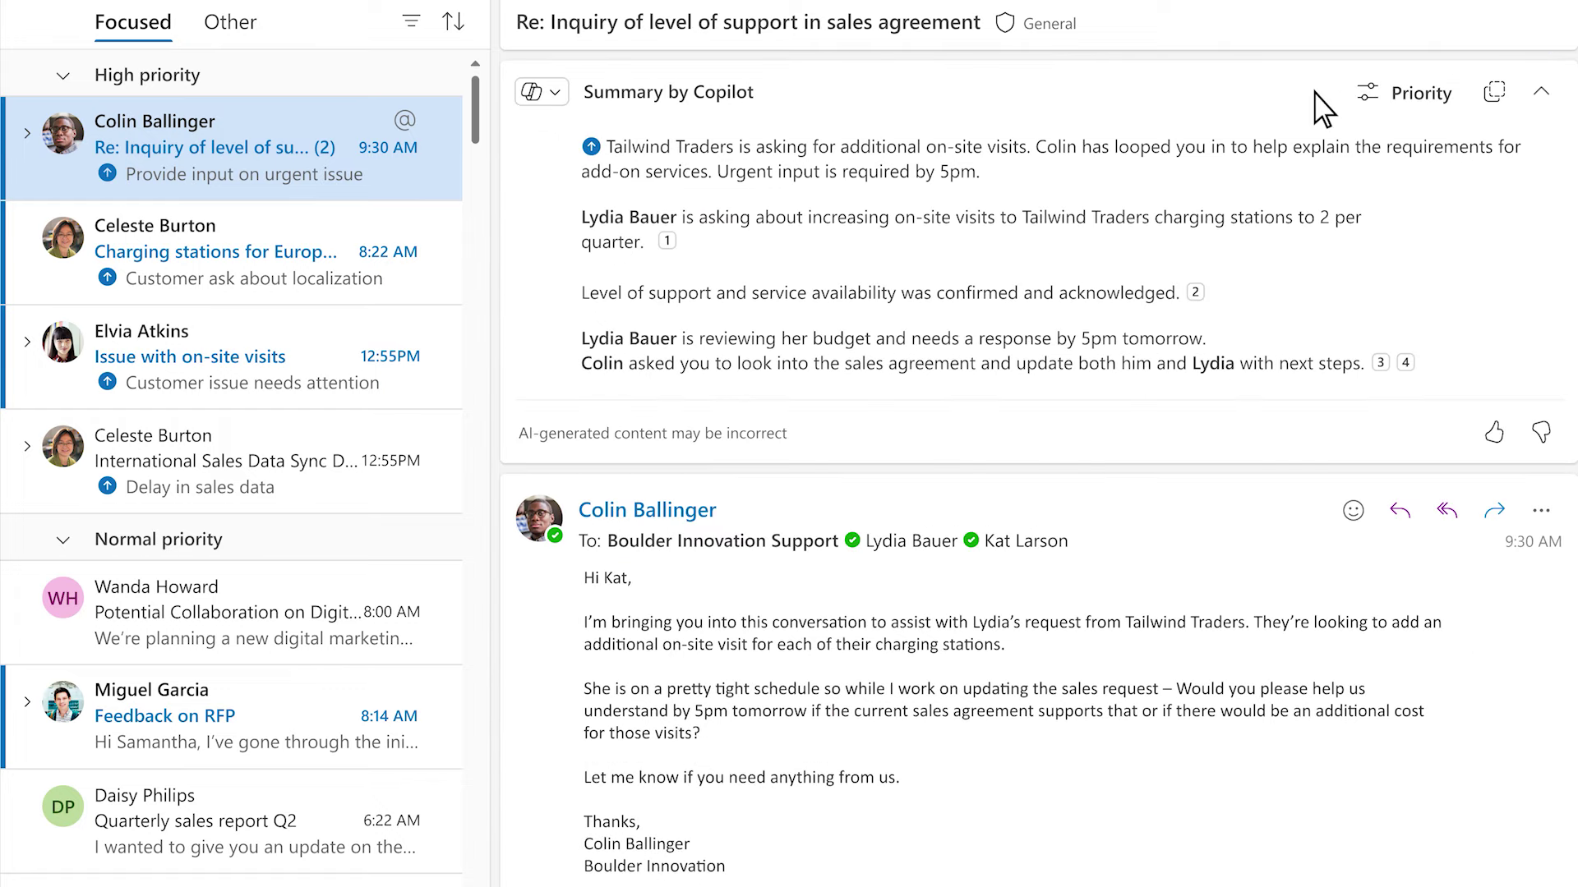
{"action": "left_click", "coordinate": [1376, 97]}
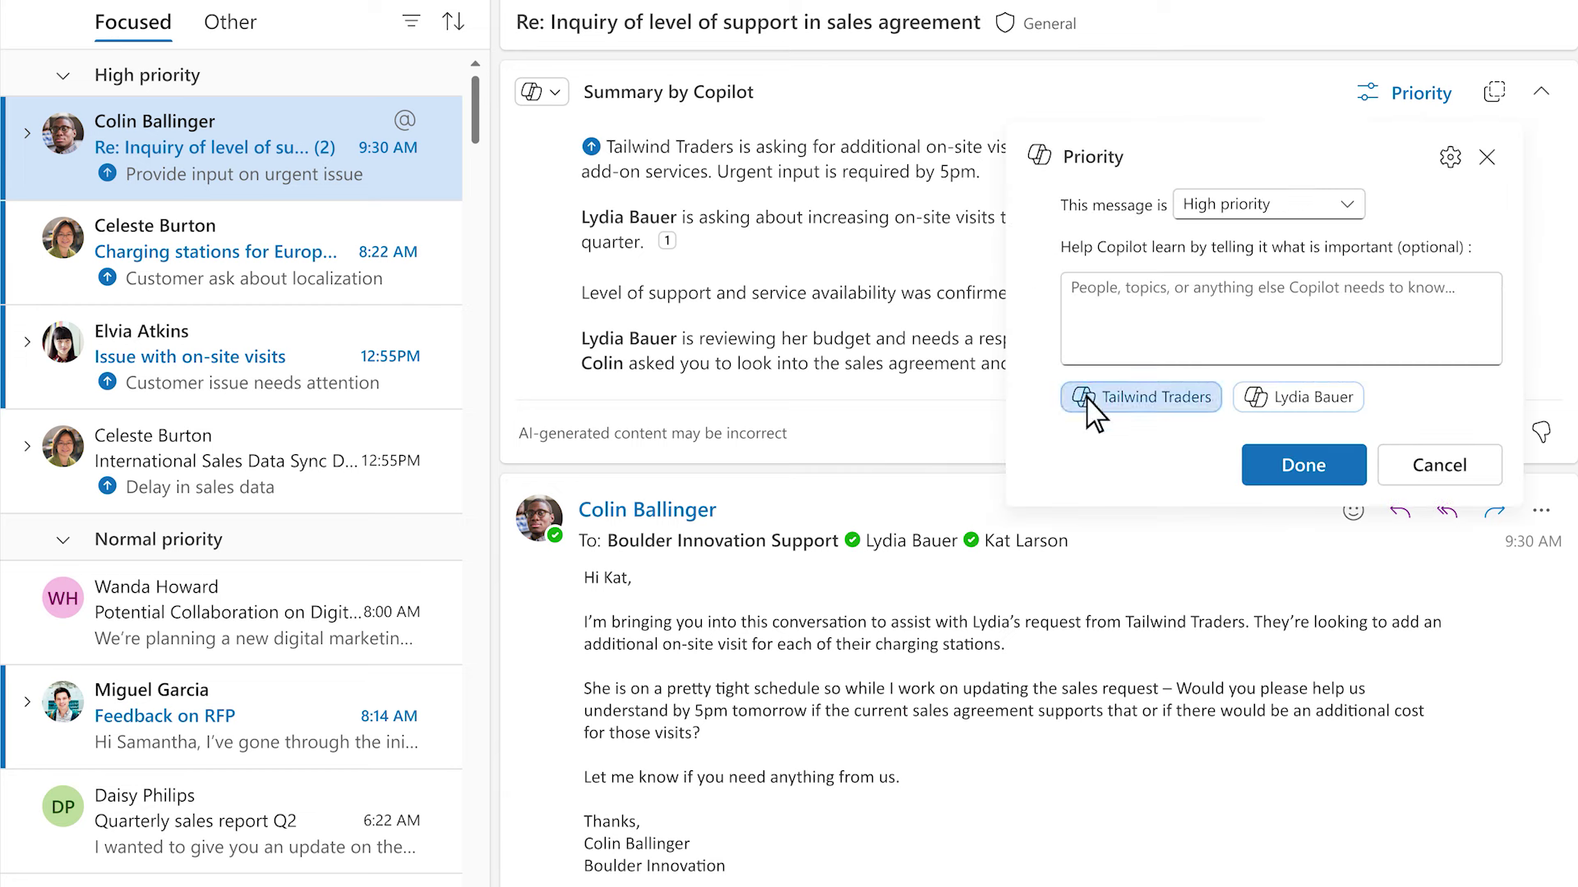
{"action": "left_click", "coordinate": [1304, 464]}
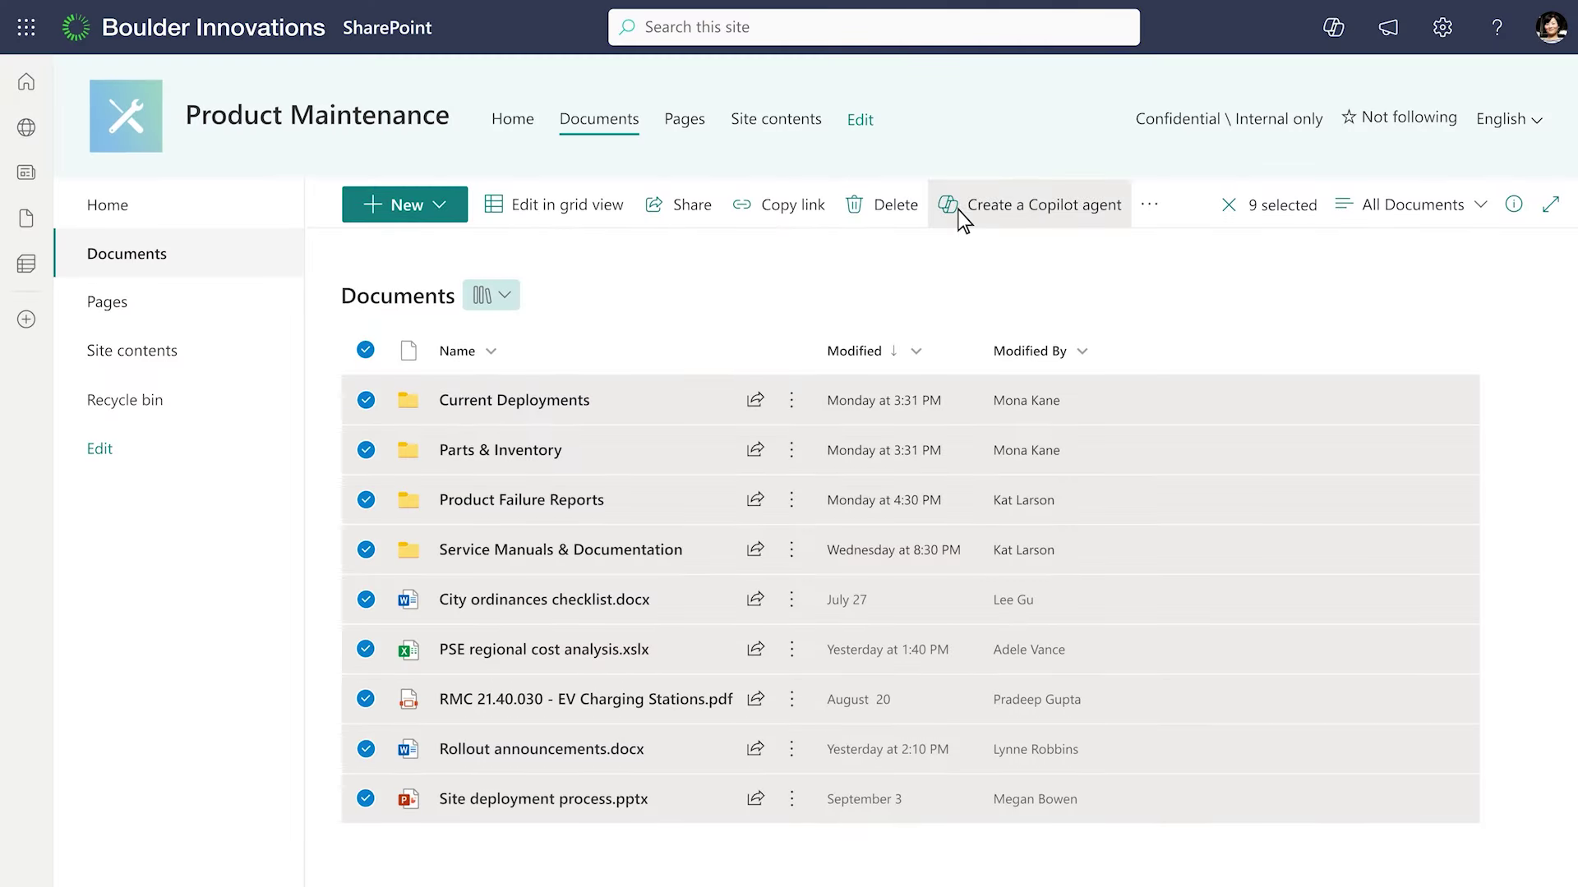
Step: Create a Copilot agent from the selected Product Maintenance documents and copy its Teams share link
{"action": "left_click", "coordinate": [959, 212]}
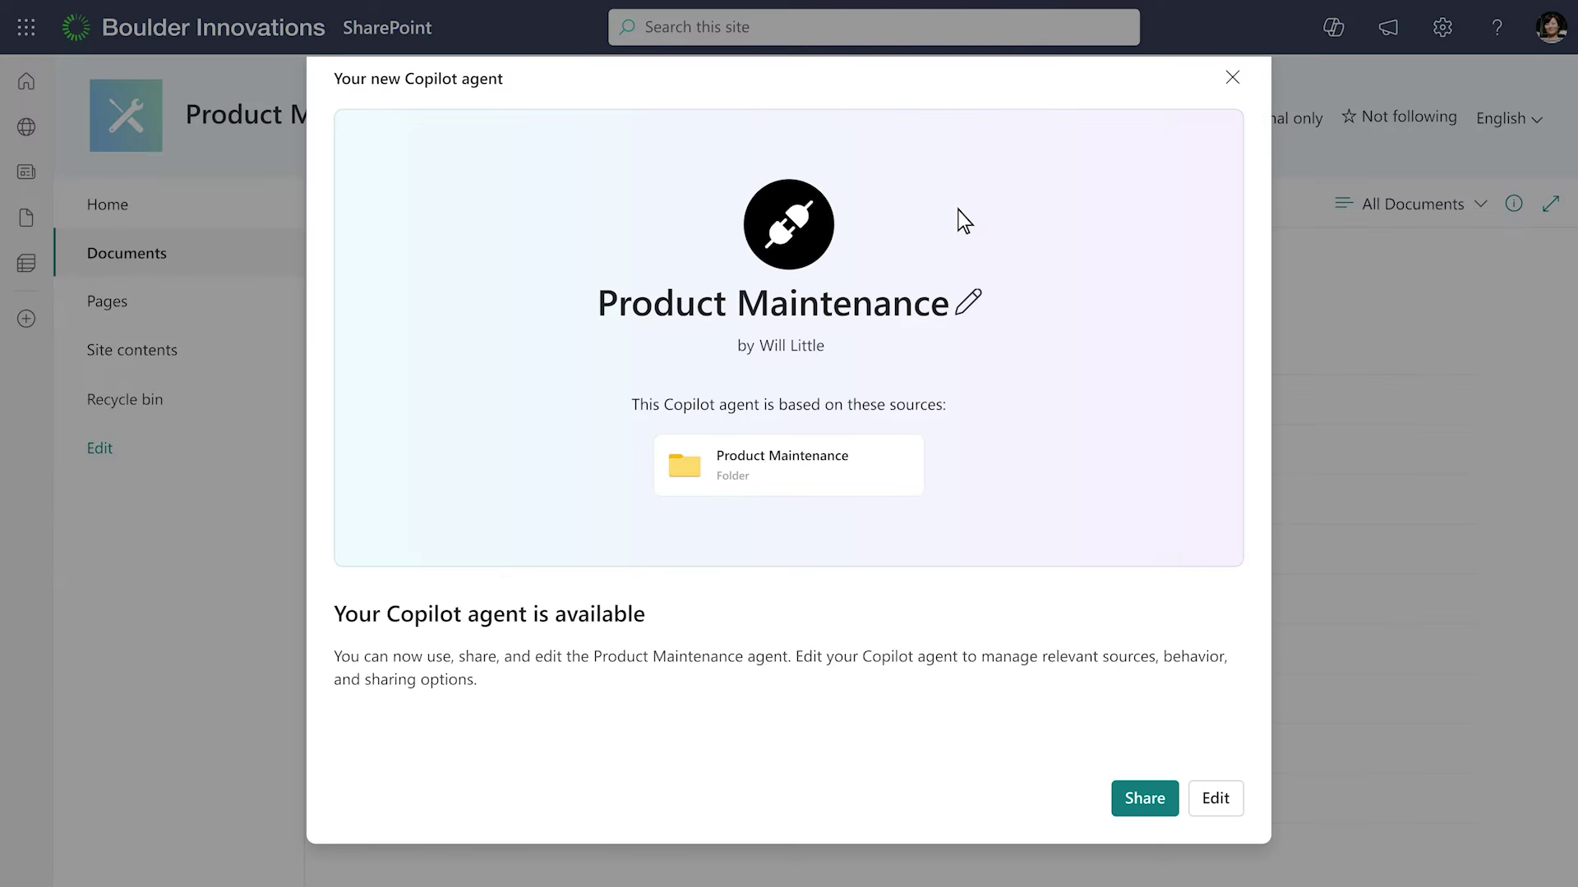
{"action": "left_click", "coordinate": [1146, 800]}
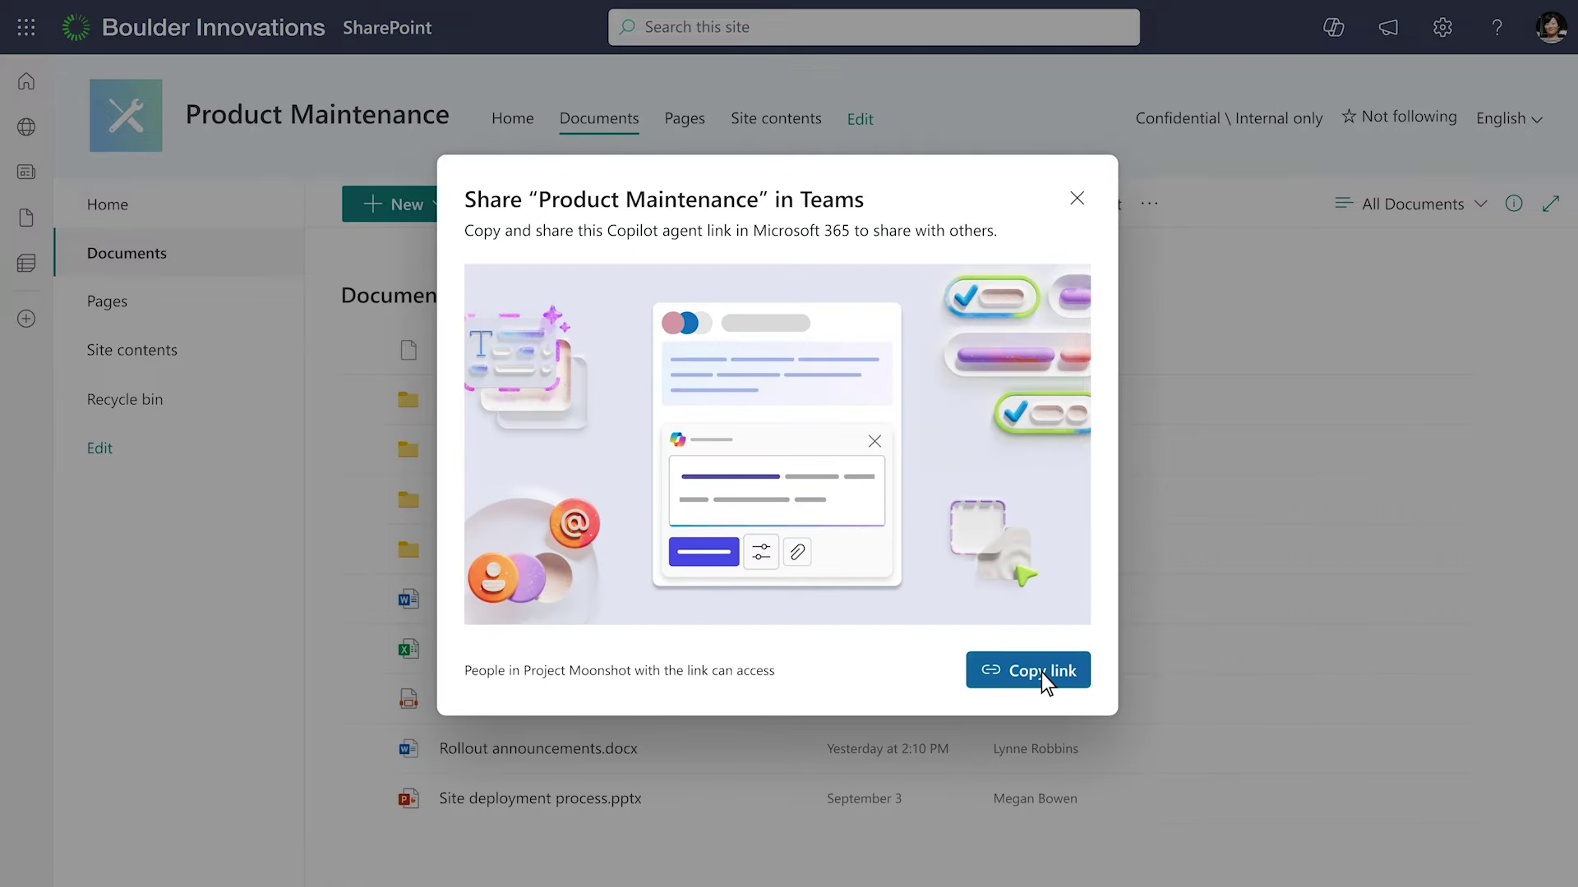
{"action": "left_click", "coordinate": [1042, 673]}
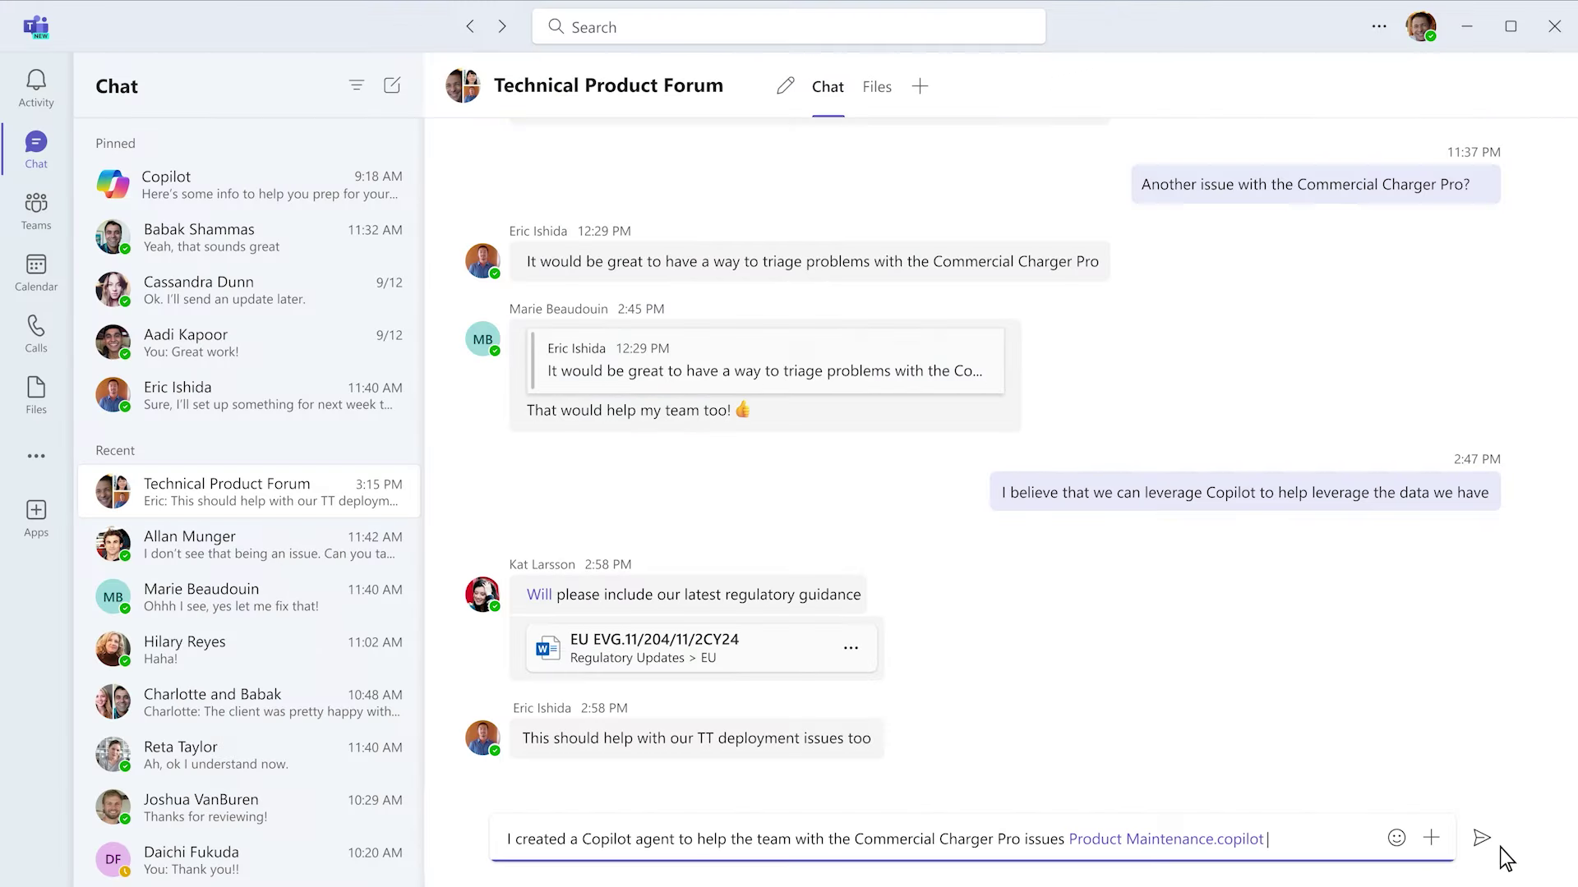
Step: Post the agent link in the Technical Product Forum chat and add the Product Maintenance agent to it
{"action": "left_click", "coordinate": [1489, 845]}
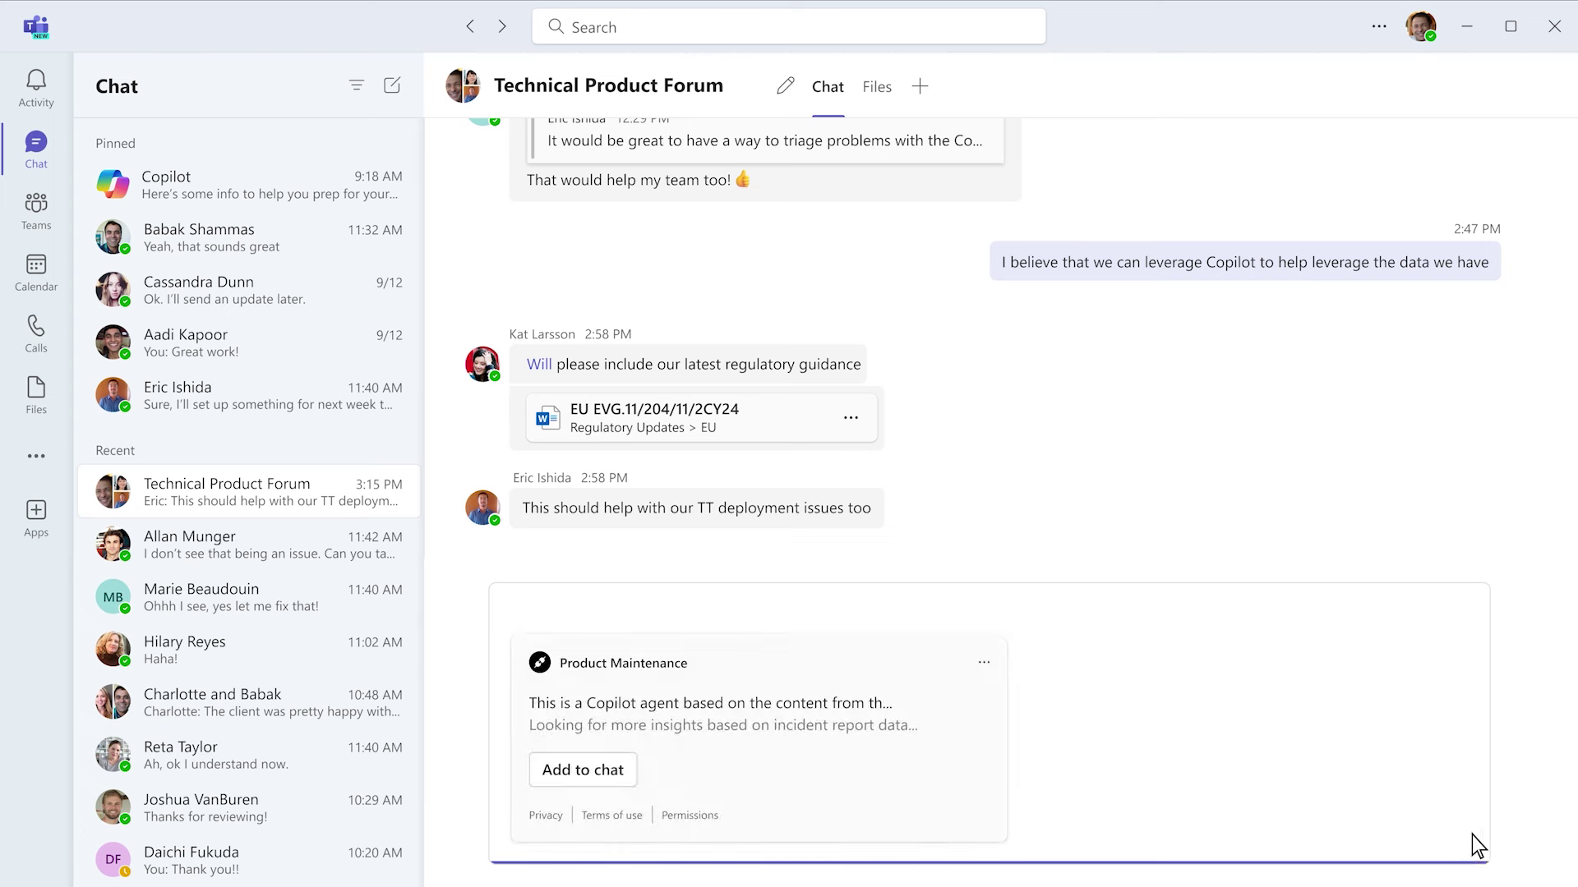
{"action": "left_click", "coordinate": [630, 774]}
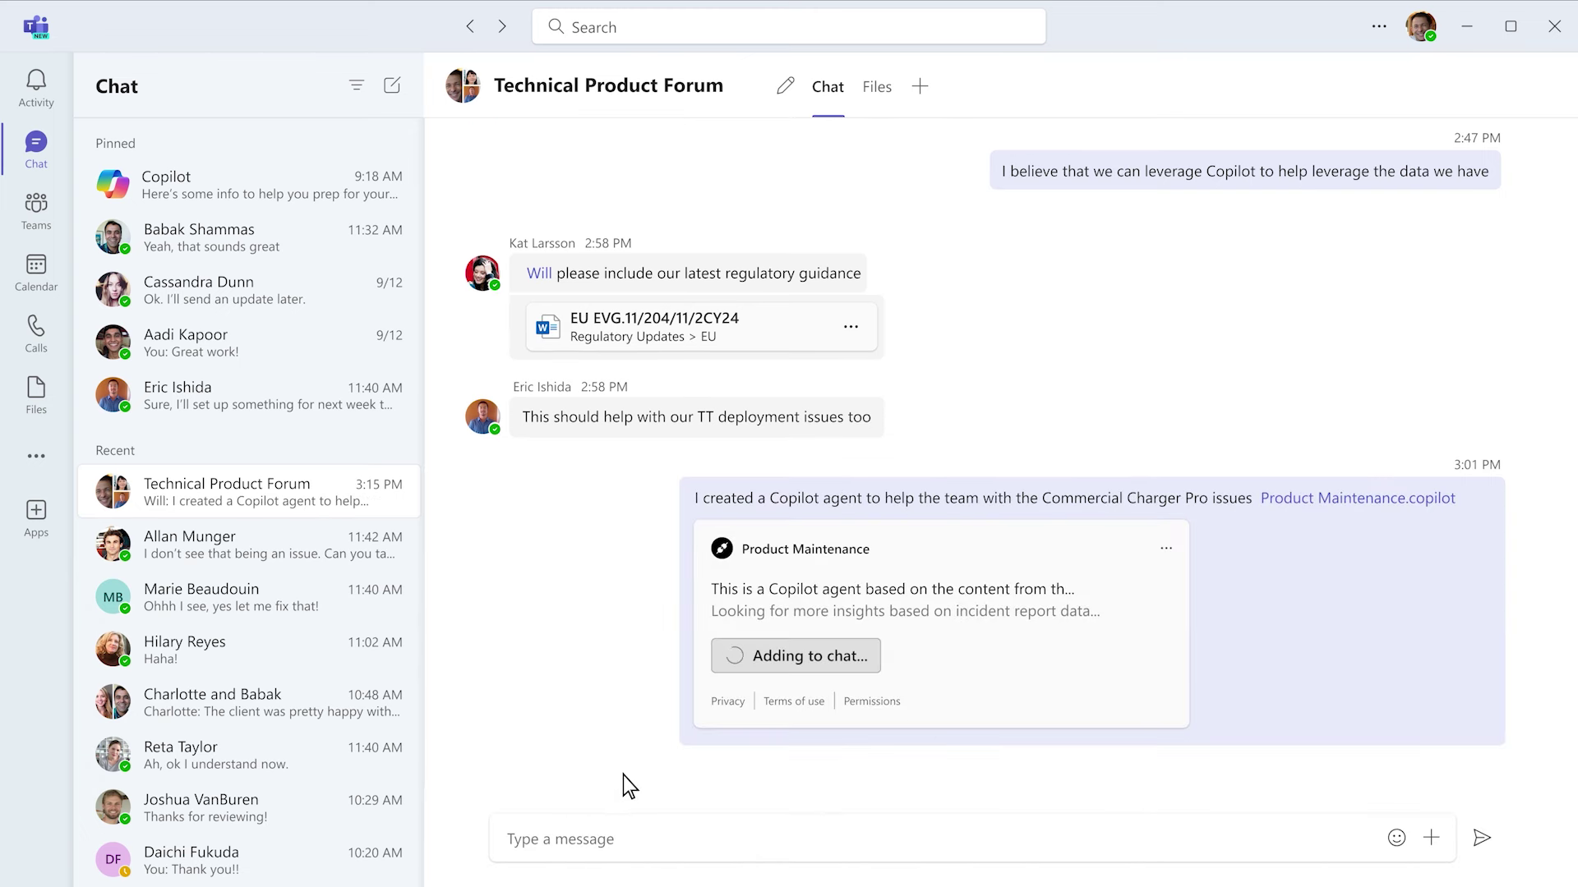